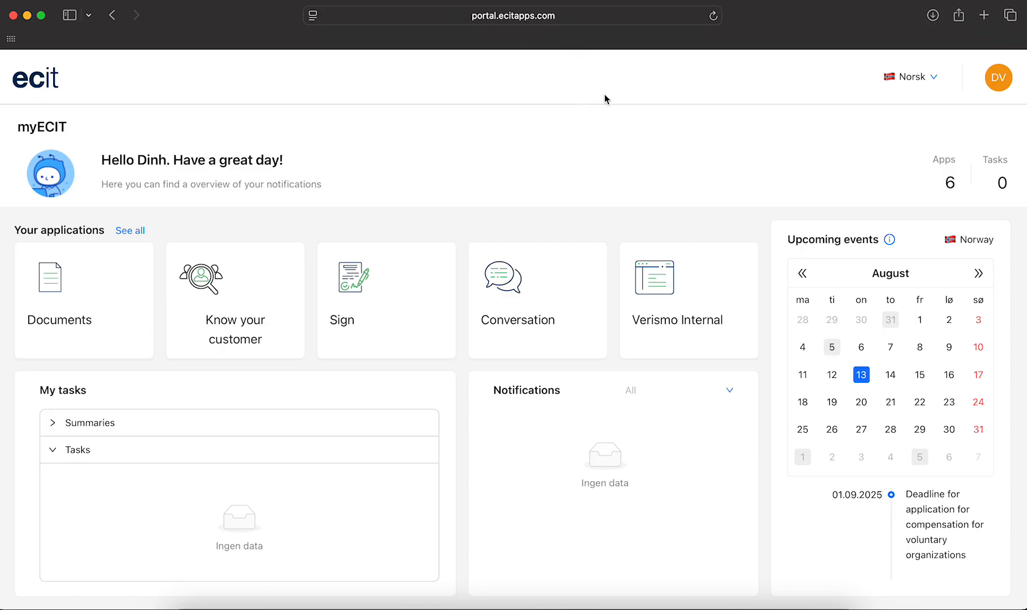
- Open the Sign application from the myECIT portal and create a new document
left_click(357, 283)
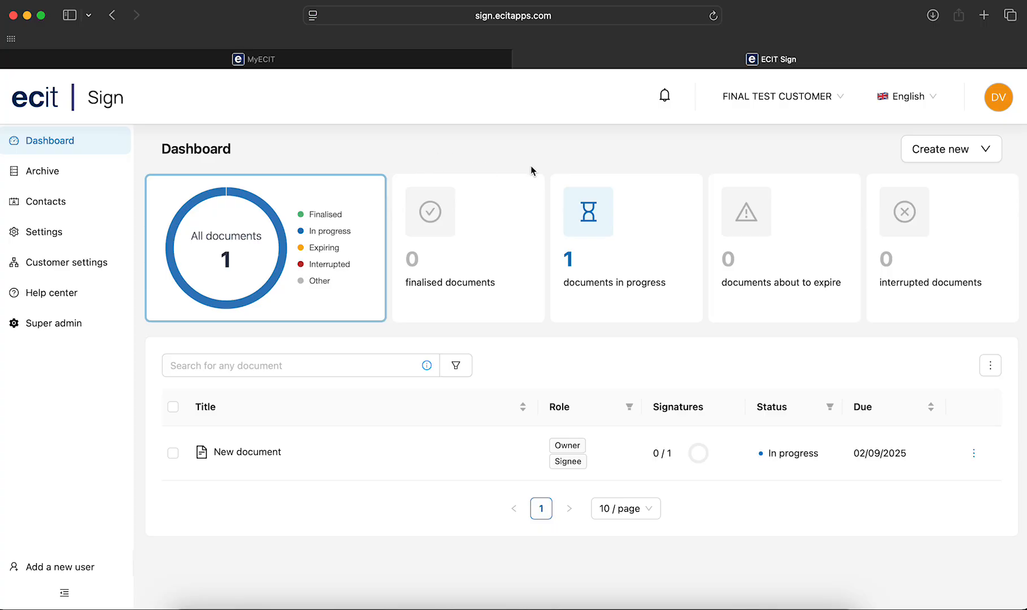
left_click(908, 155)
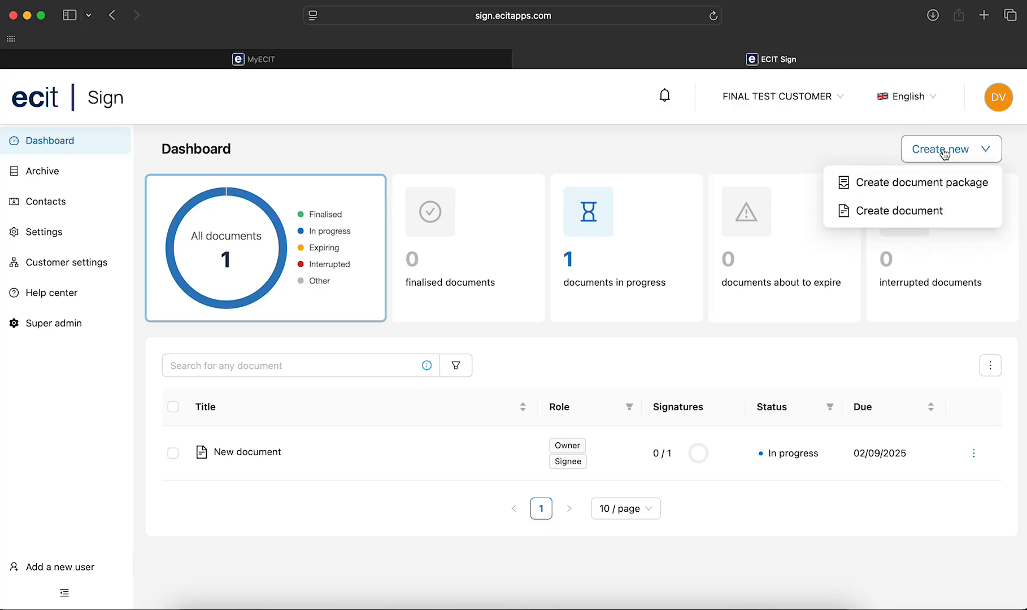
left_click(936, 212)
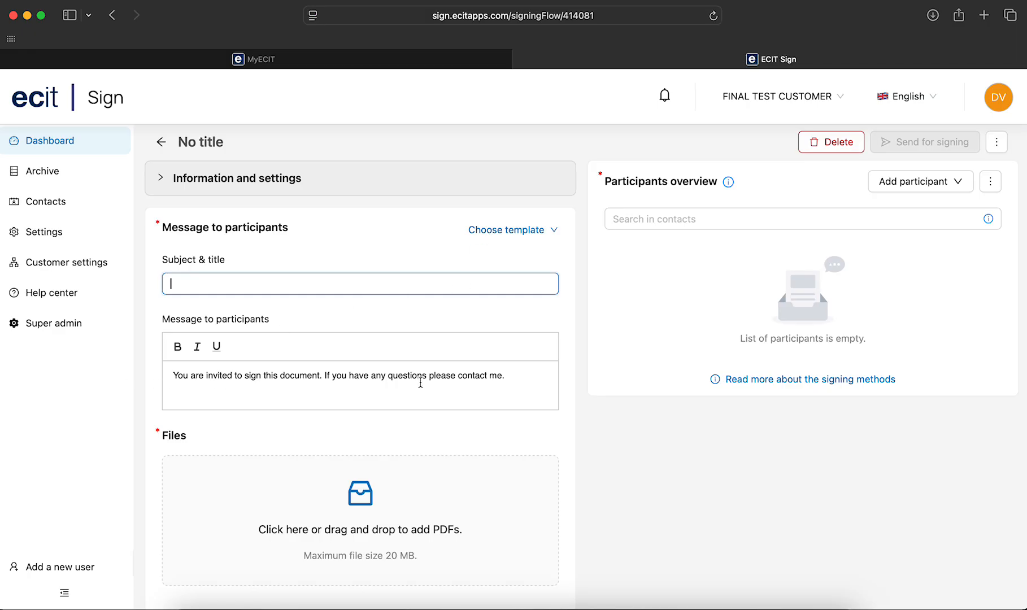
- Title the document Test Contract, add the contact e-mail to the participant message, and upload chicken.pdf and Birds w feathers.pdf
left_click(520, 377)
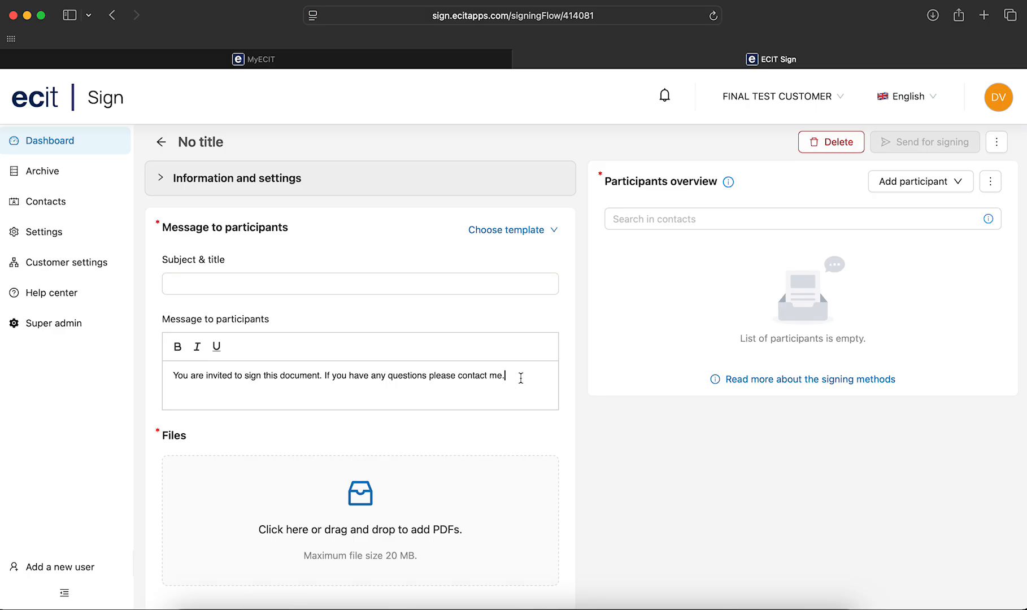
scroll(461, 426, "down", 1)
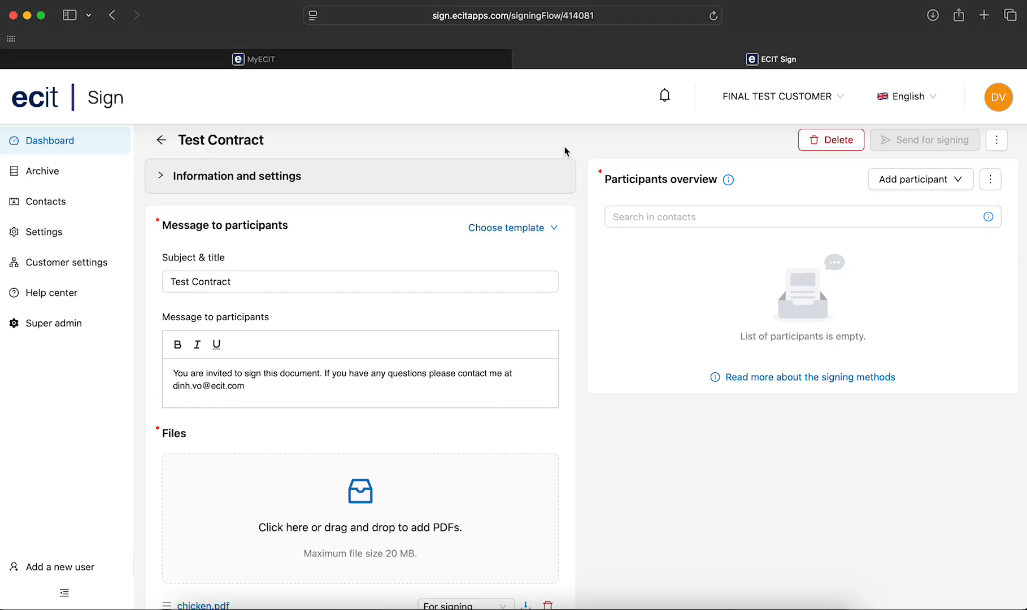
- Set Birds w feathers.pdf to Attachment instead of a file for signing
left_click(607, 511)
scroll(608, 515, "down", 1)
scroll(607, 515, "down", 1)
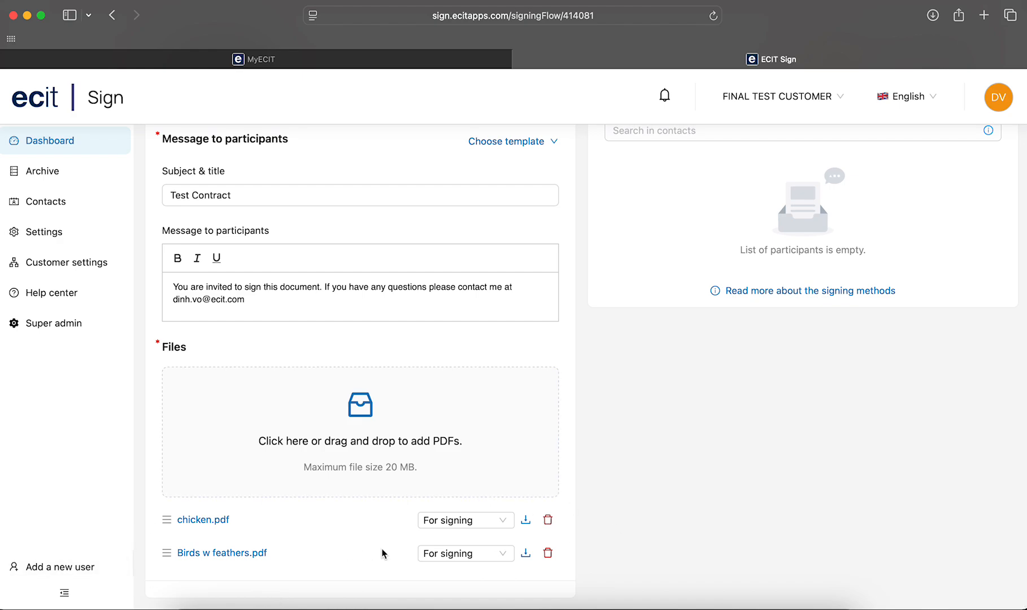
left_click(494, 558)
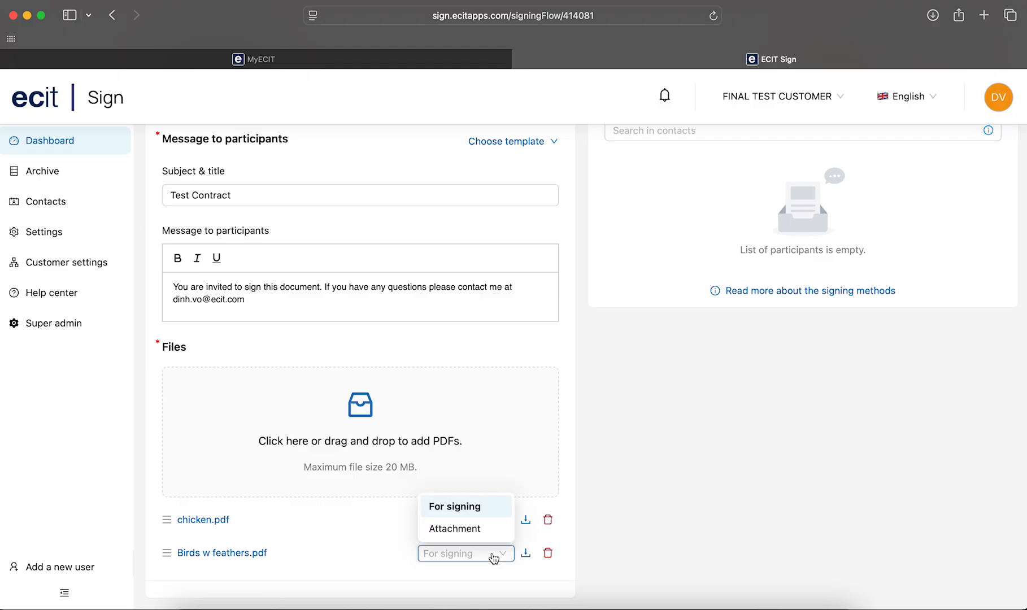
left_click(486, 531)
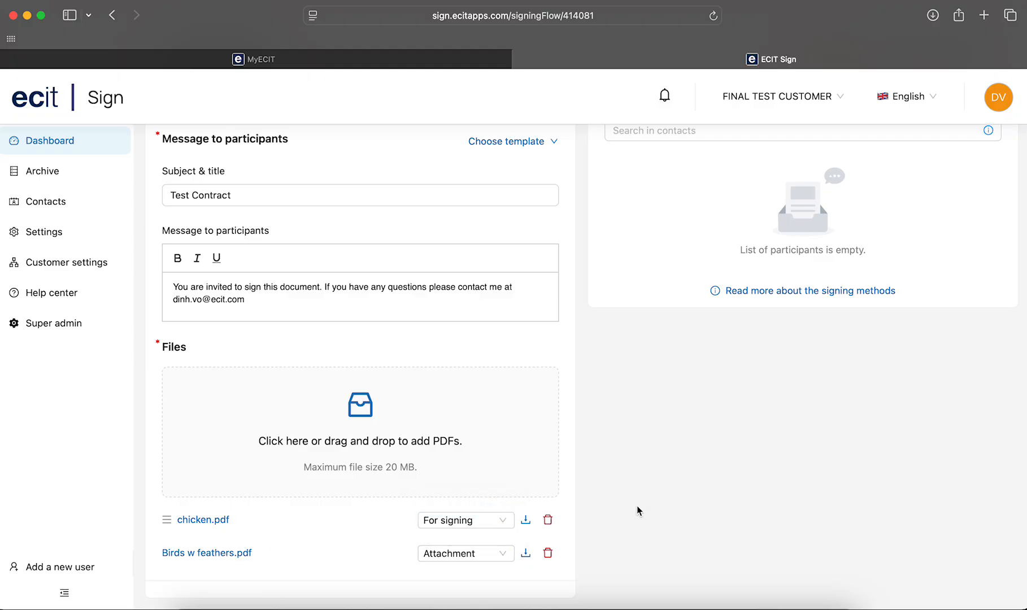
- Add a new participant as 1st signee with eID, filling in the first name, last name and e-mail, and save the entry
scroll(636, 505, "up", 5)
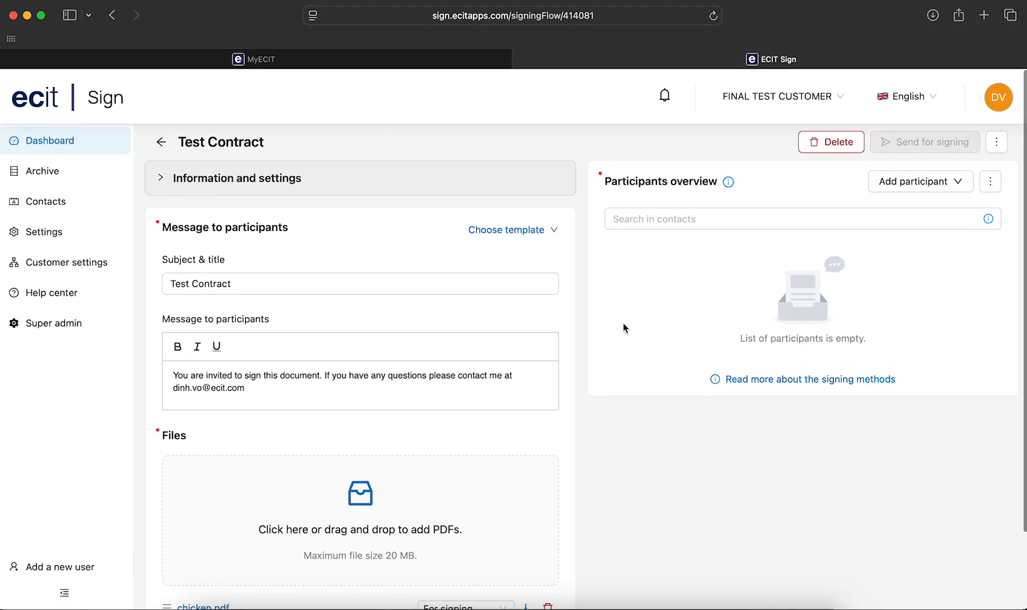
left_click(955, 185)
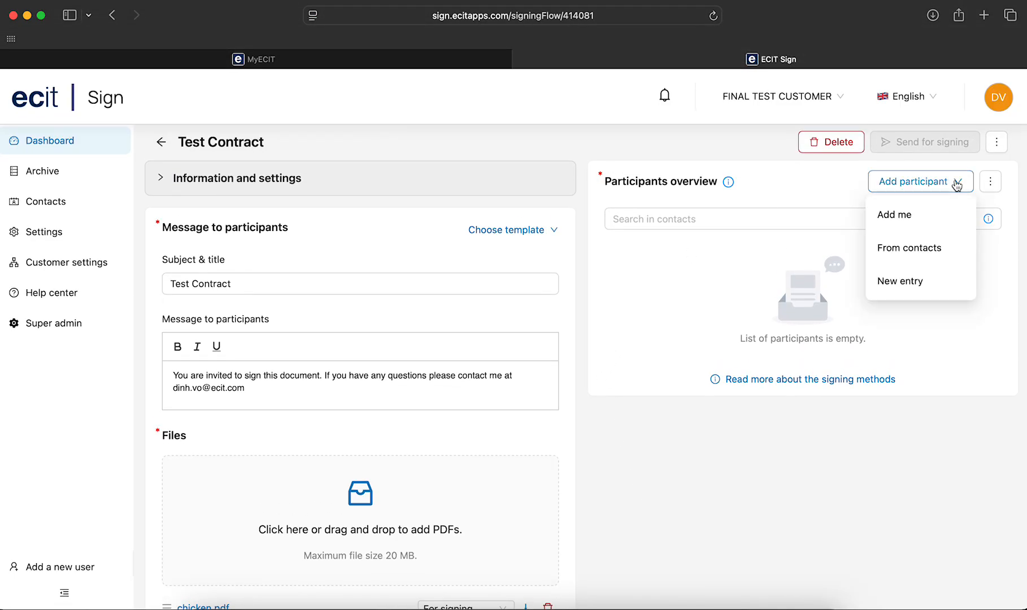
left_click(942, 289)
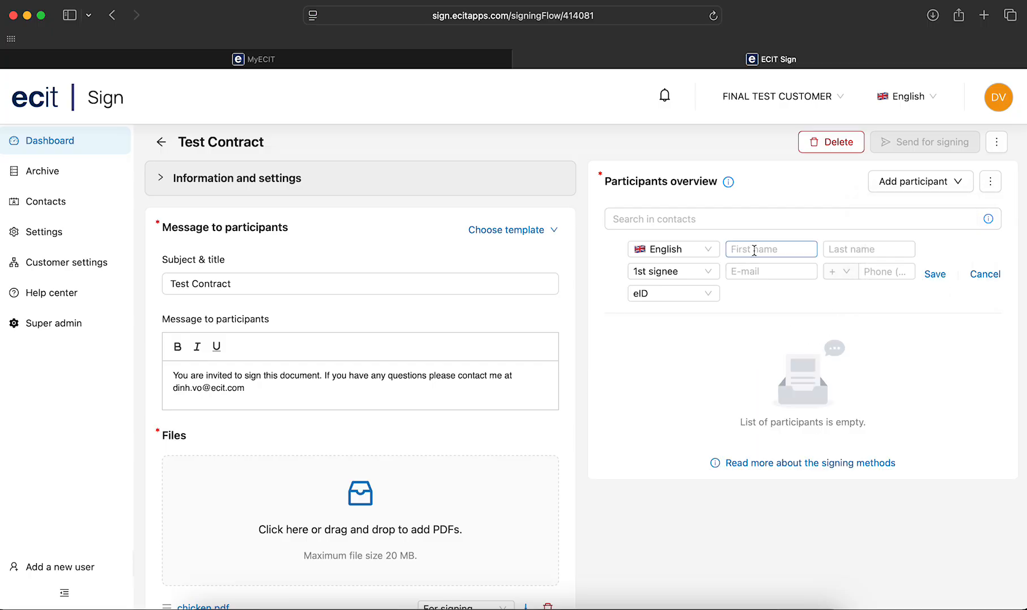
left_click(795, 276)
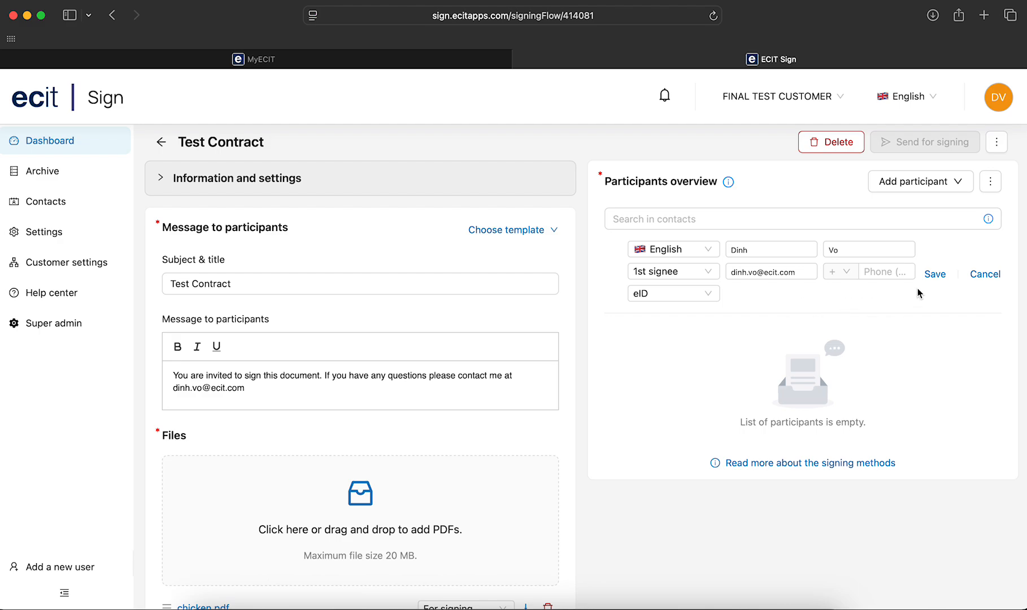
left_click(934, 274)
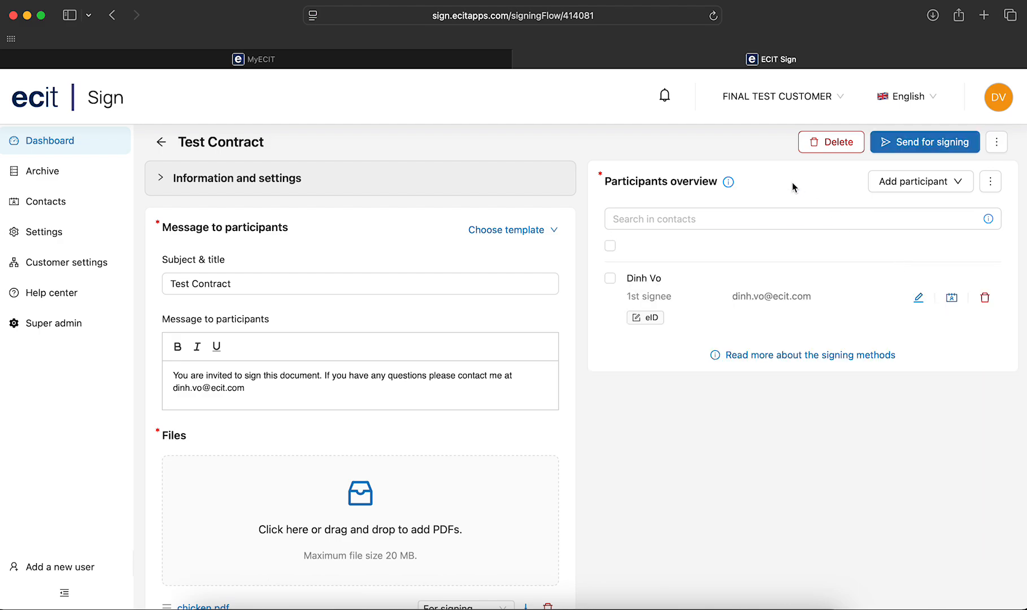
left_click(958, 183)
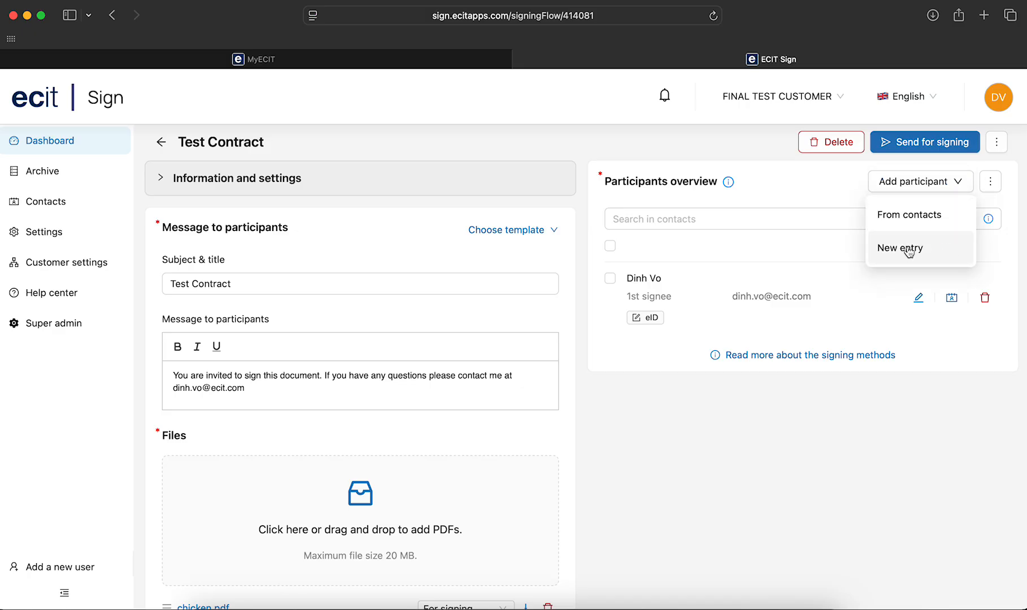
left_click(805, 192)
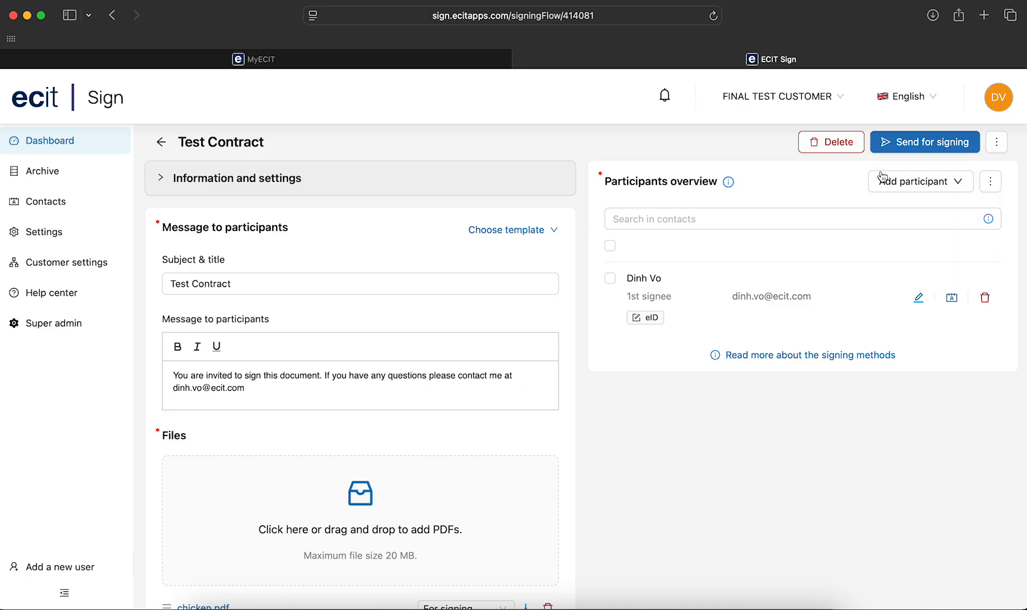
- Expand the document's information and settings and add the tag Arbeidskontrakt
left_click(344, 189)
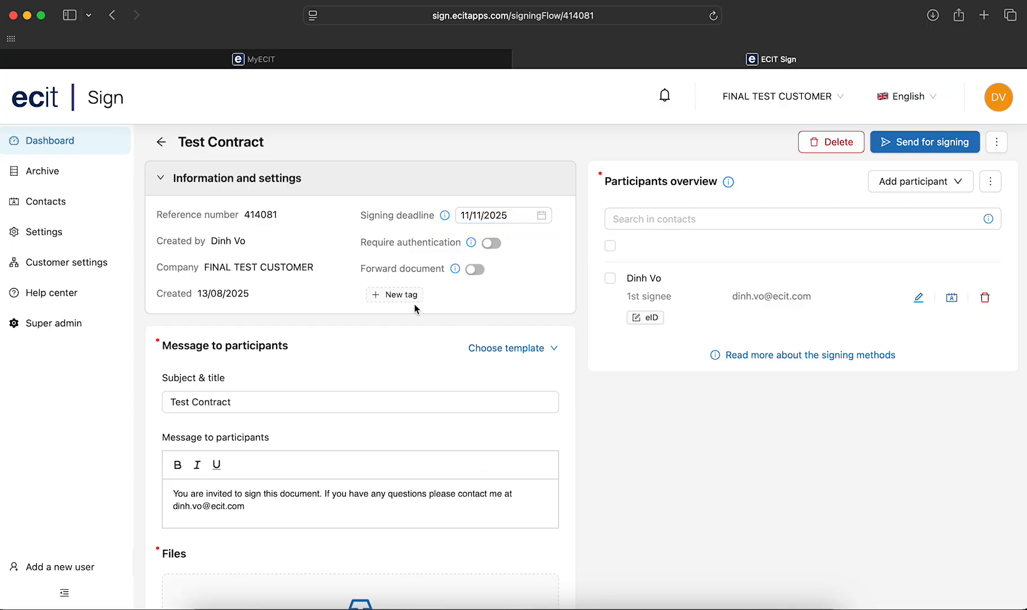
left_click(395, 296)
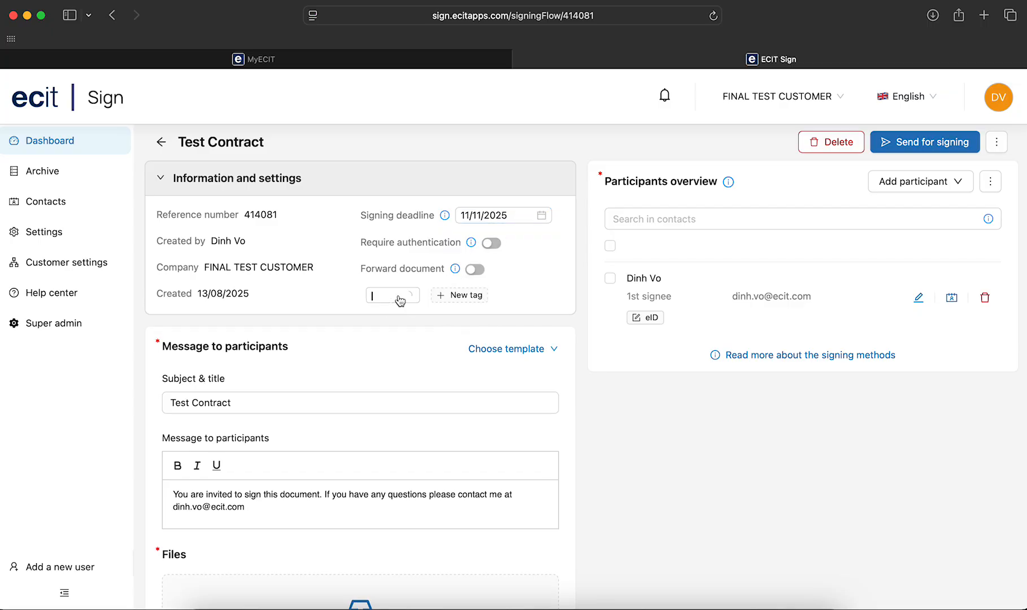
left_click(401, 320)
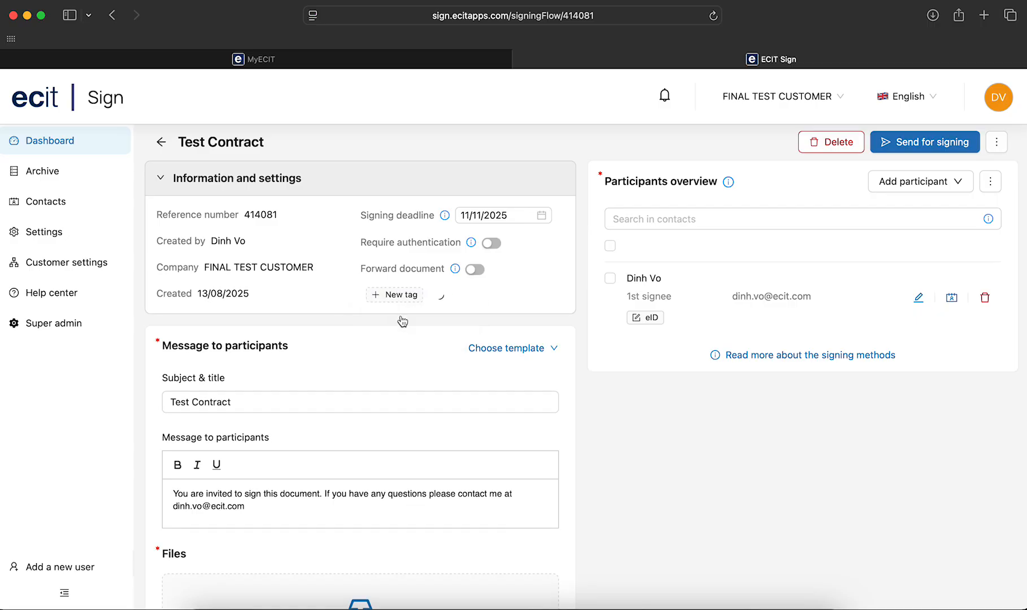
left_click(656, 462)
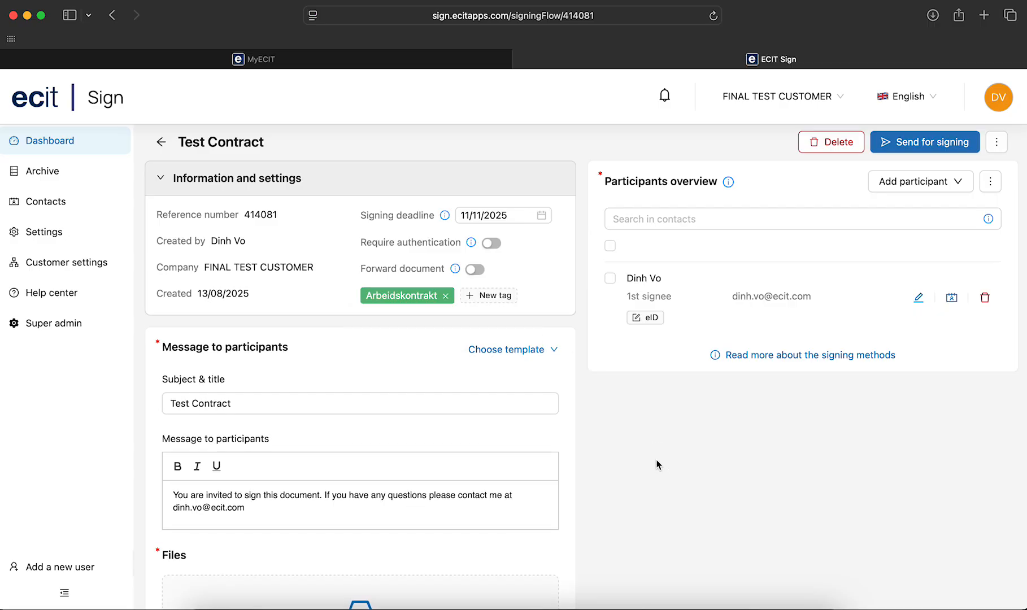
- Review the message and files of Test Contract, and send it for signing
scroll(688, 386, "down", 5)
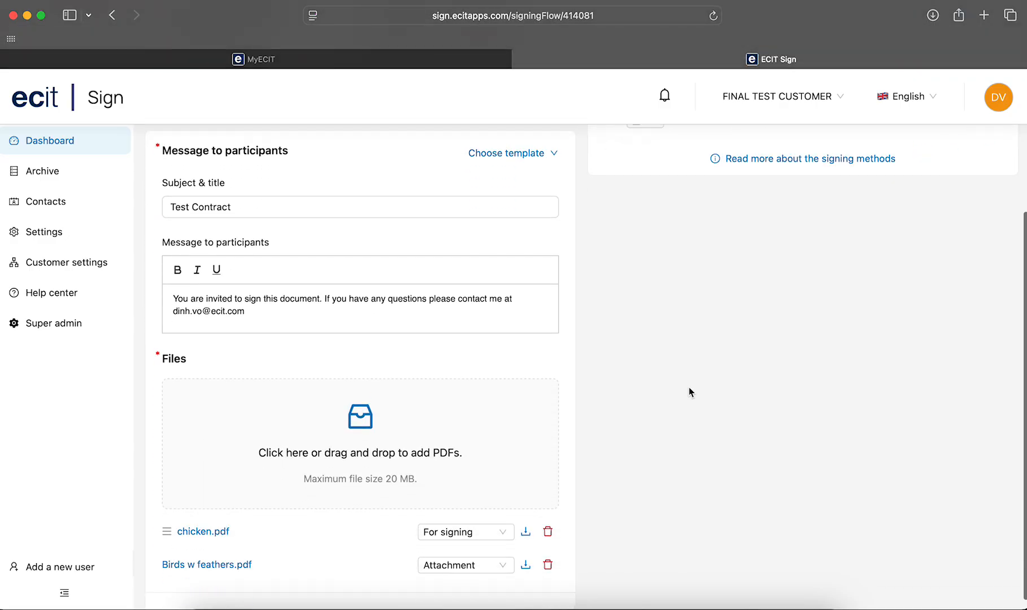
scroll(688, 387, "up", 2)
scroll(688, 389, "up", 2)
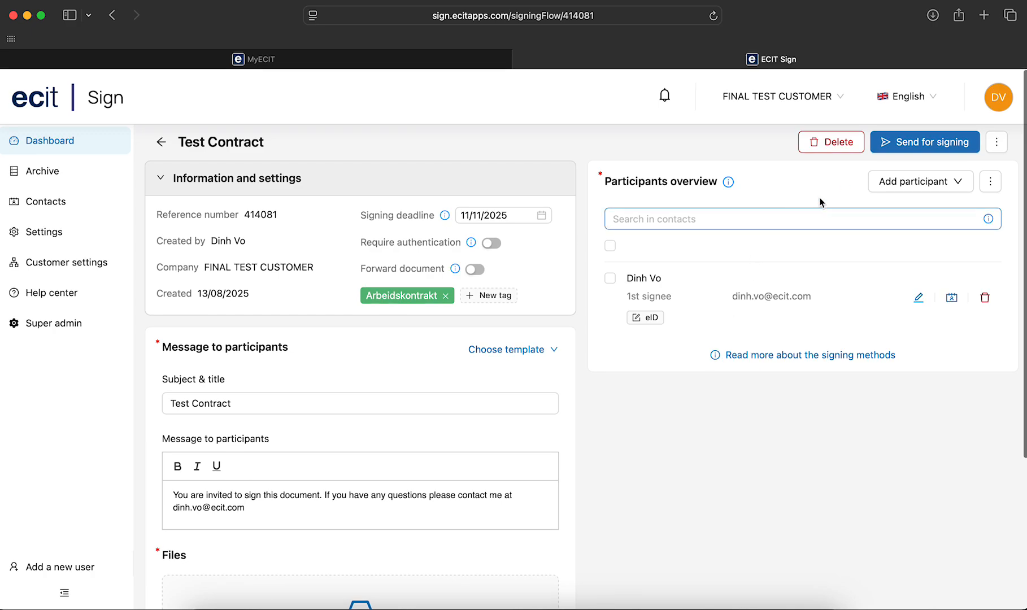
left_click(962, 148)
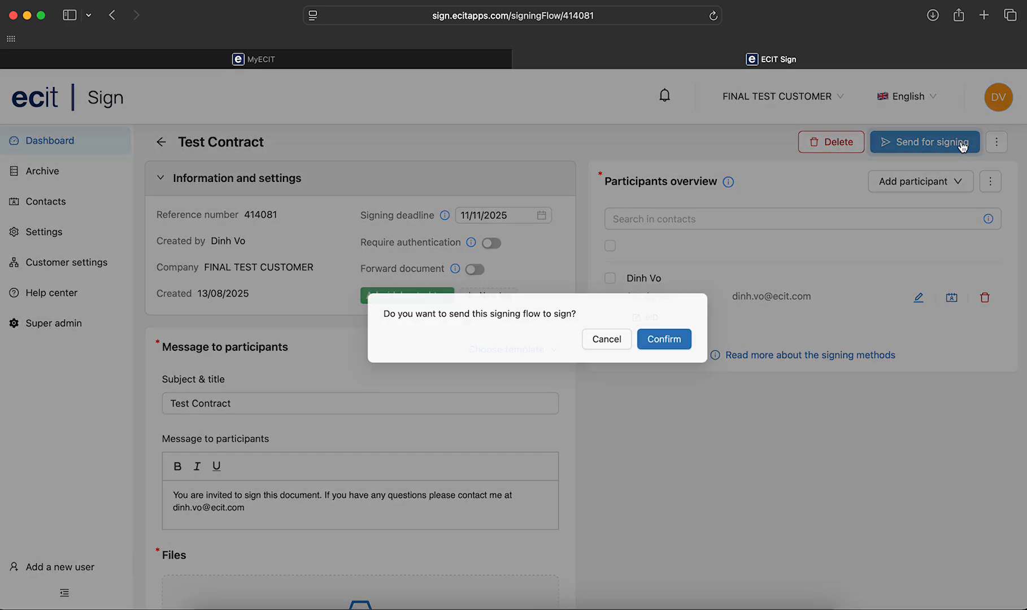
left_click(645, 354)
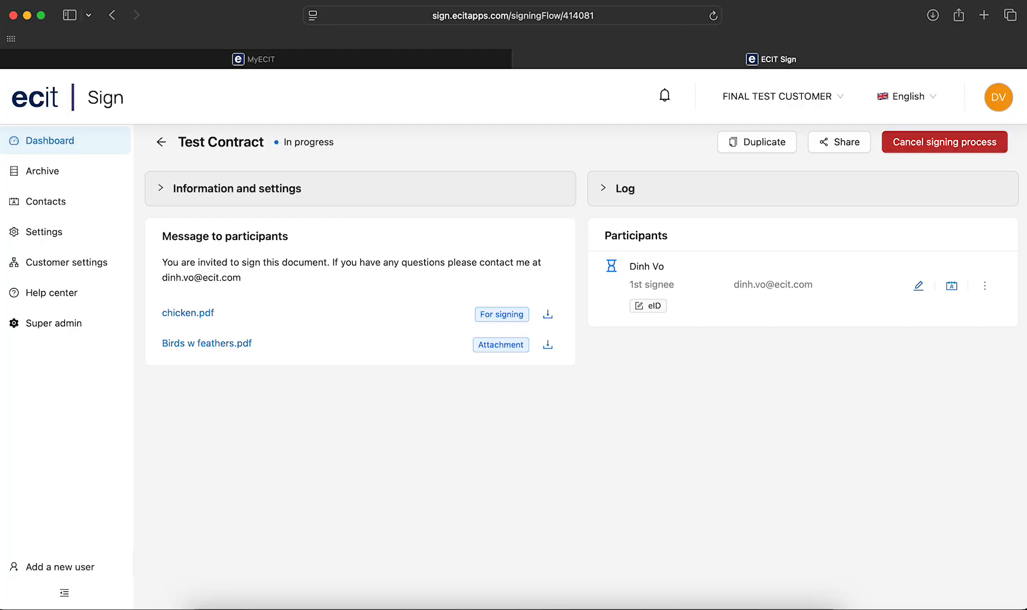
- Switch to Outlook, open the ECIT Sign invitation e-mail and open Test Contract from it for signing
key("super+Tab")
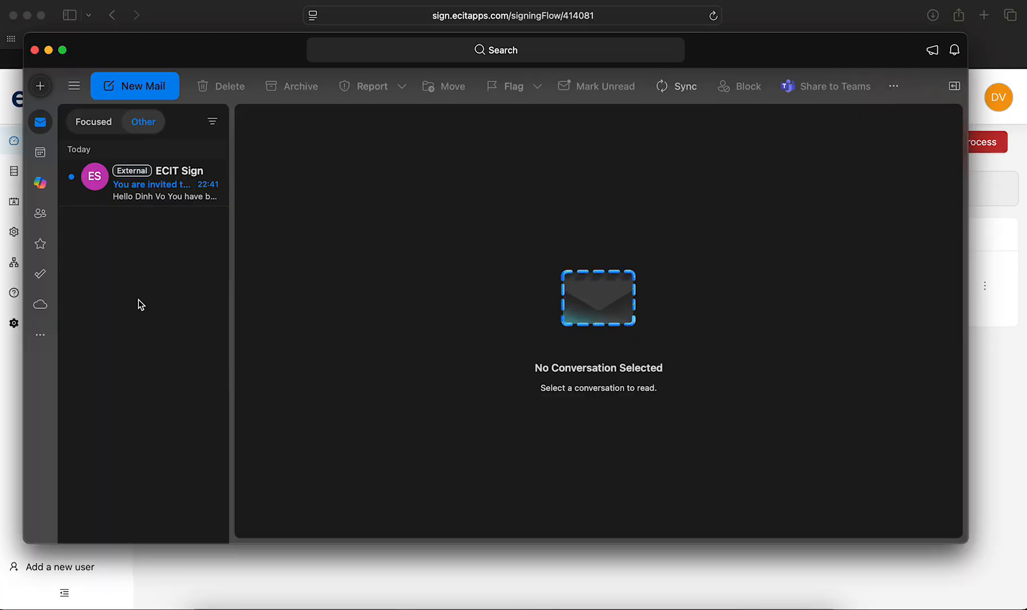
left_click(165, 197)
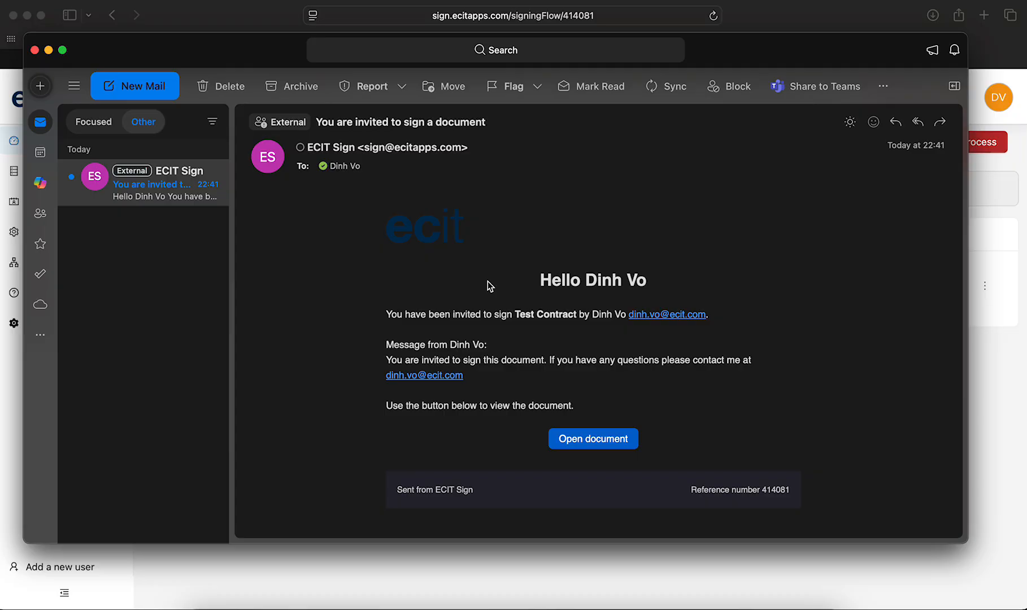
left_click(595, 449)
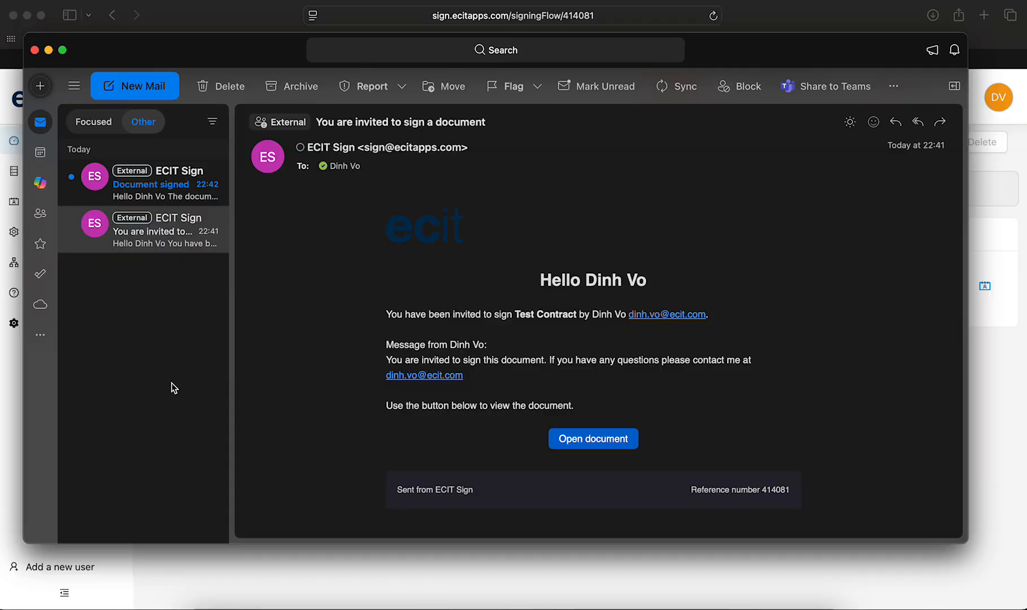
- Read the "Document signed" e-mail, and return to the browser to view Test Contract's log
left_click(141, 194)
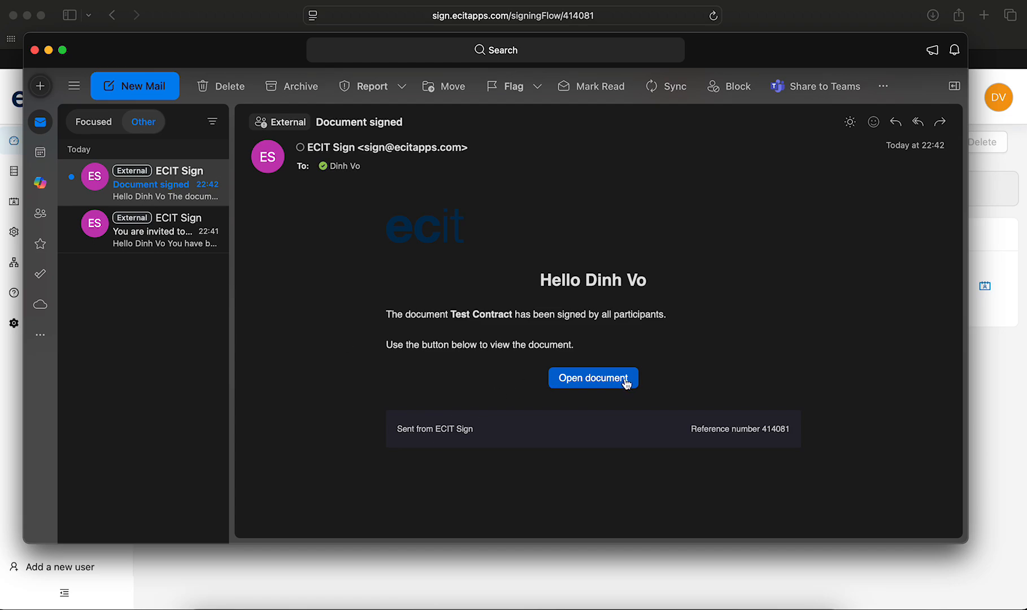
left_click(987, 398)
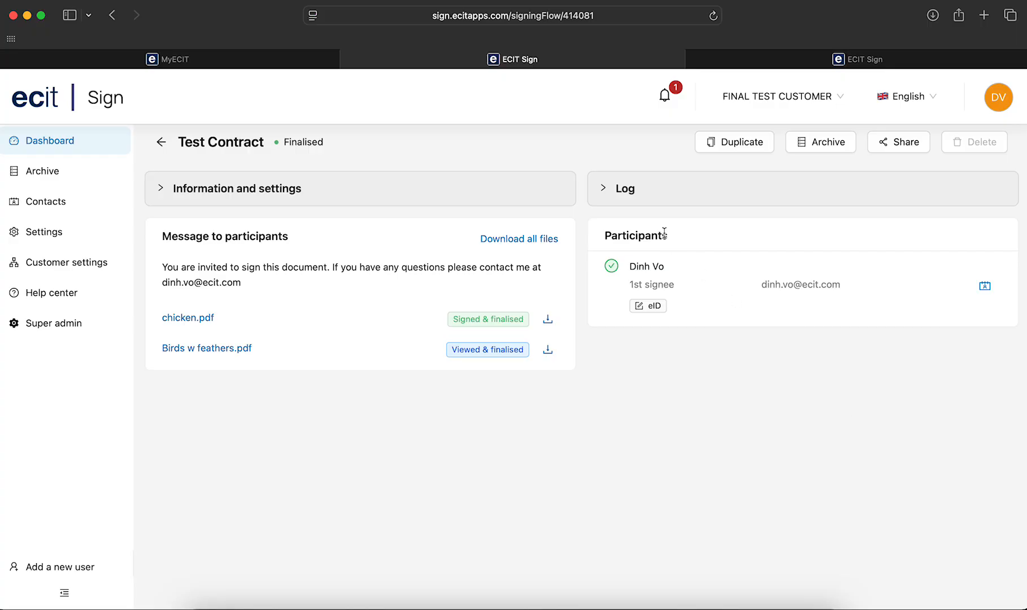
left_click(682, 203)
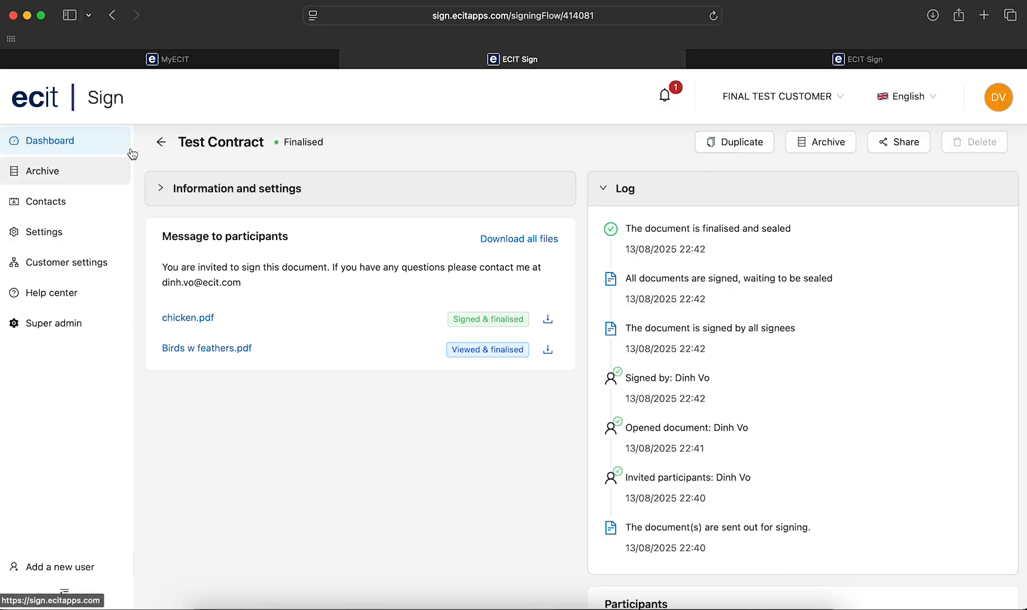
- Go back to the dashboard and search the documents for "arbeids"
left_click(98, 145)
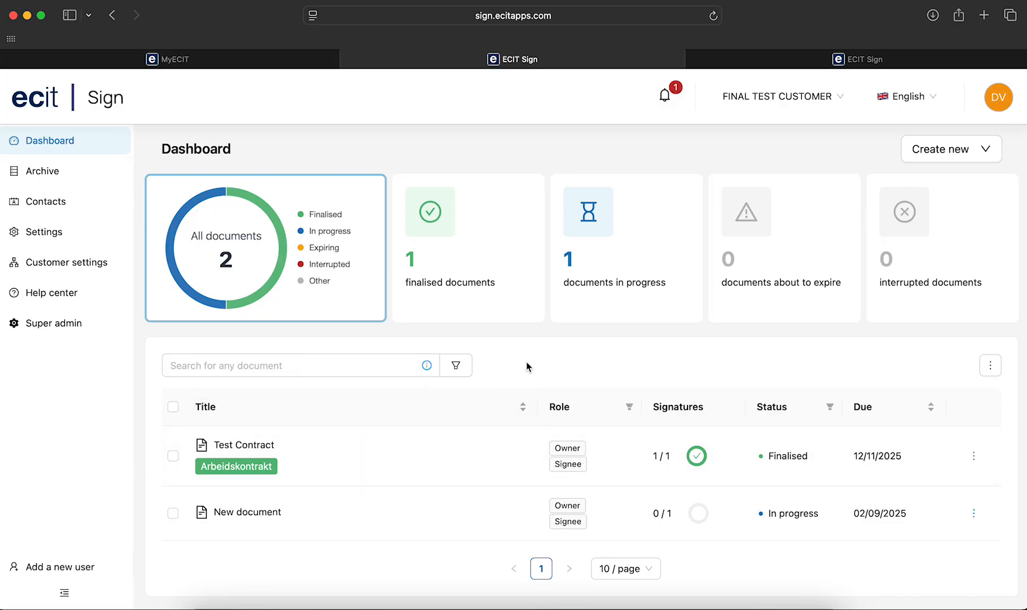
left_click(341, 361)
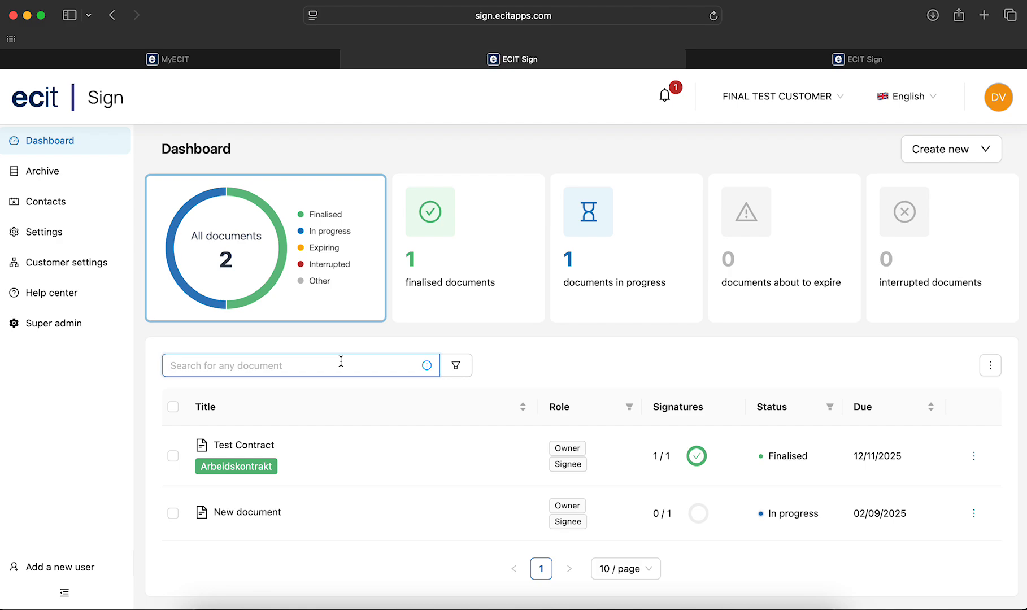
type("arbeids")
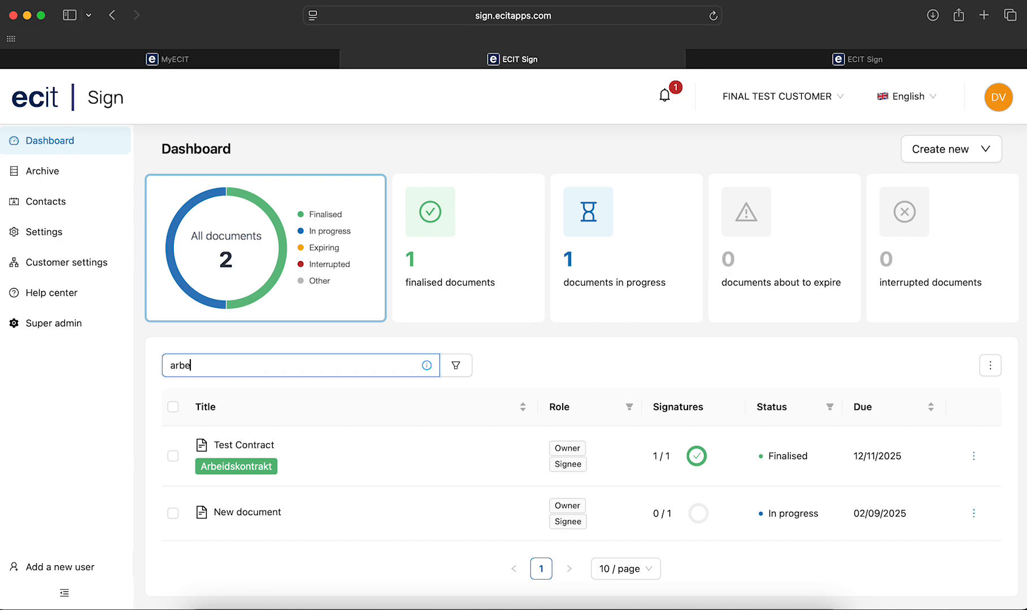